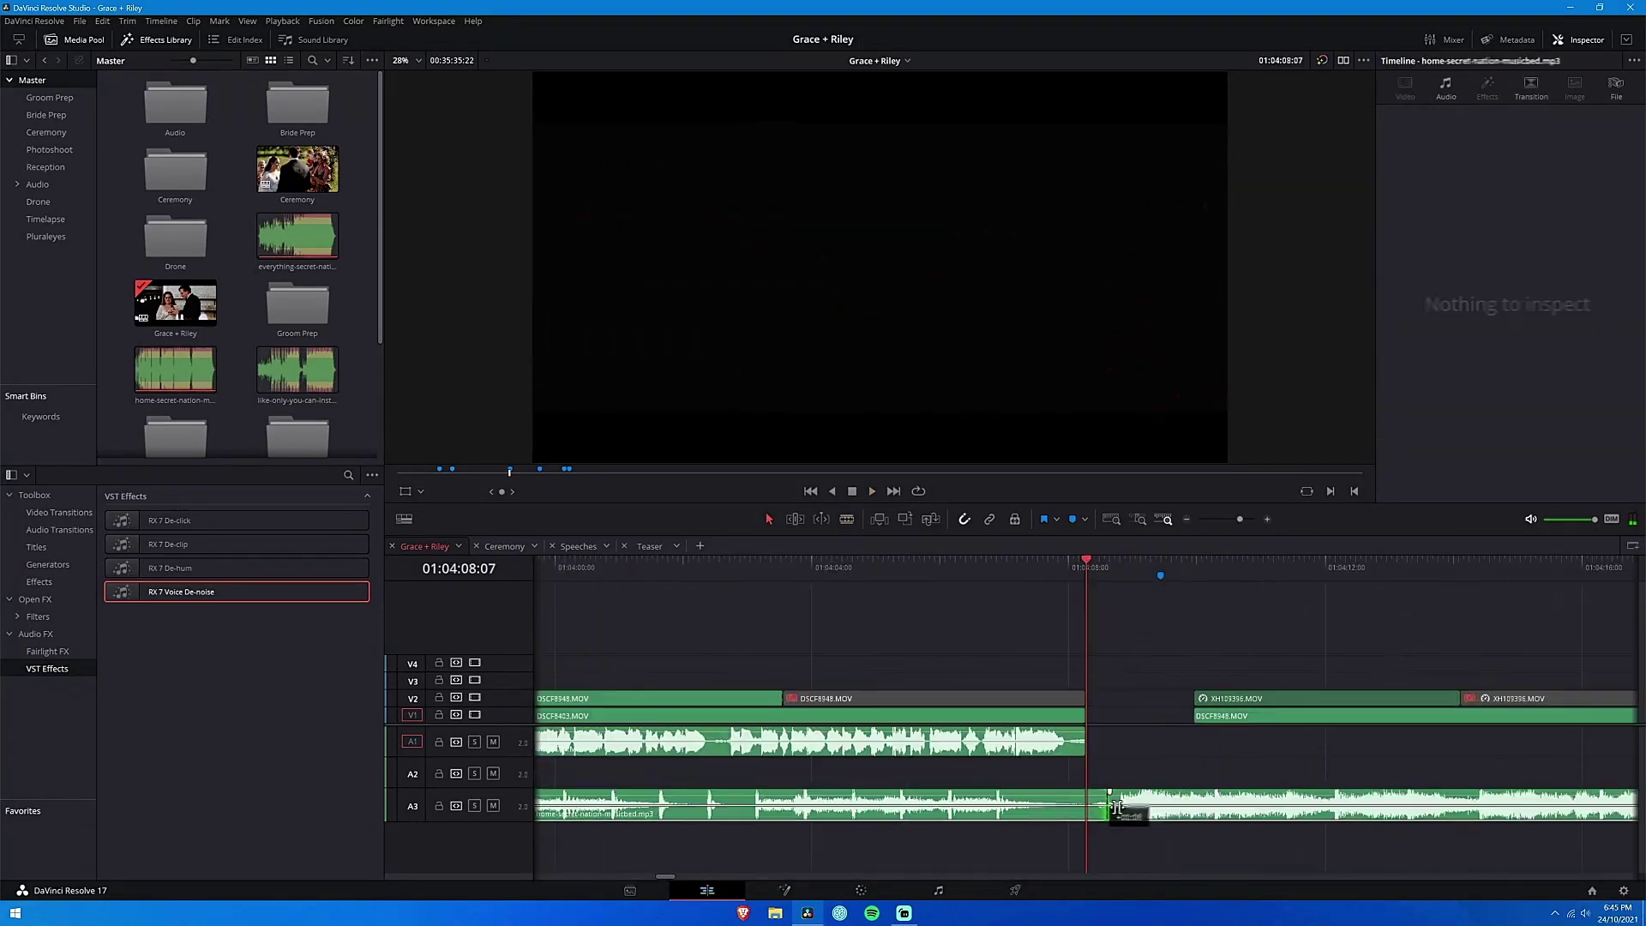
# Choose the RX 7 Voice De-noise effect from the VST Effects list
pyautogui.click(180, 591)
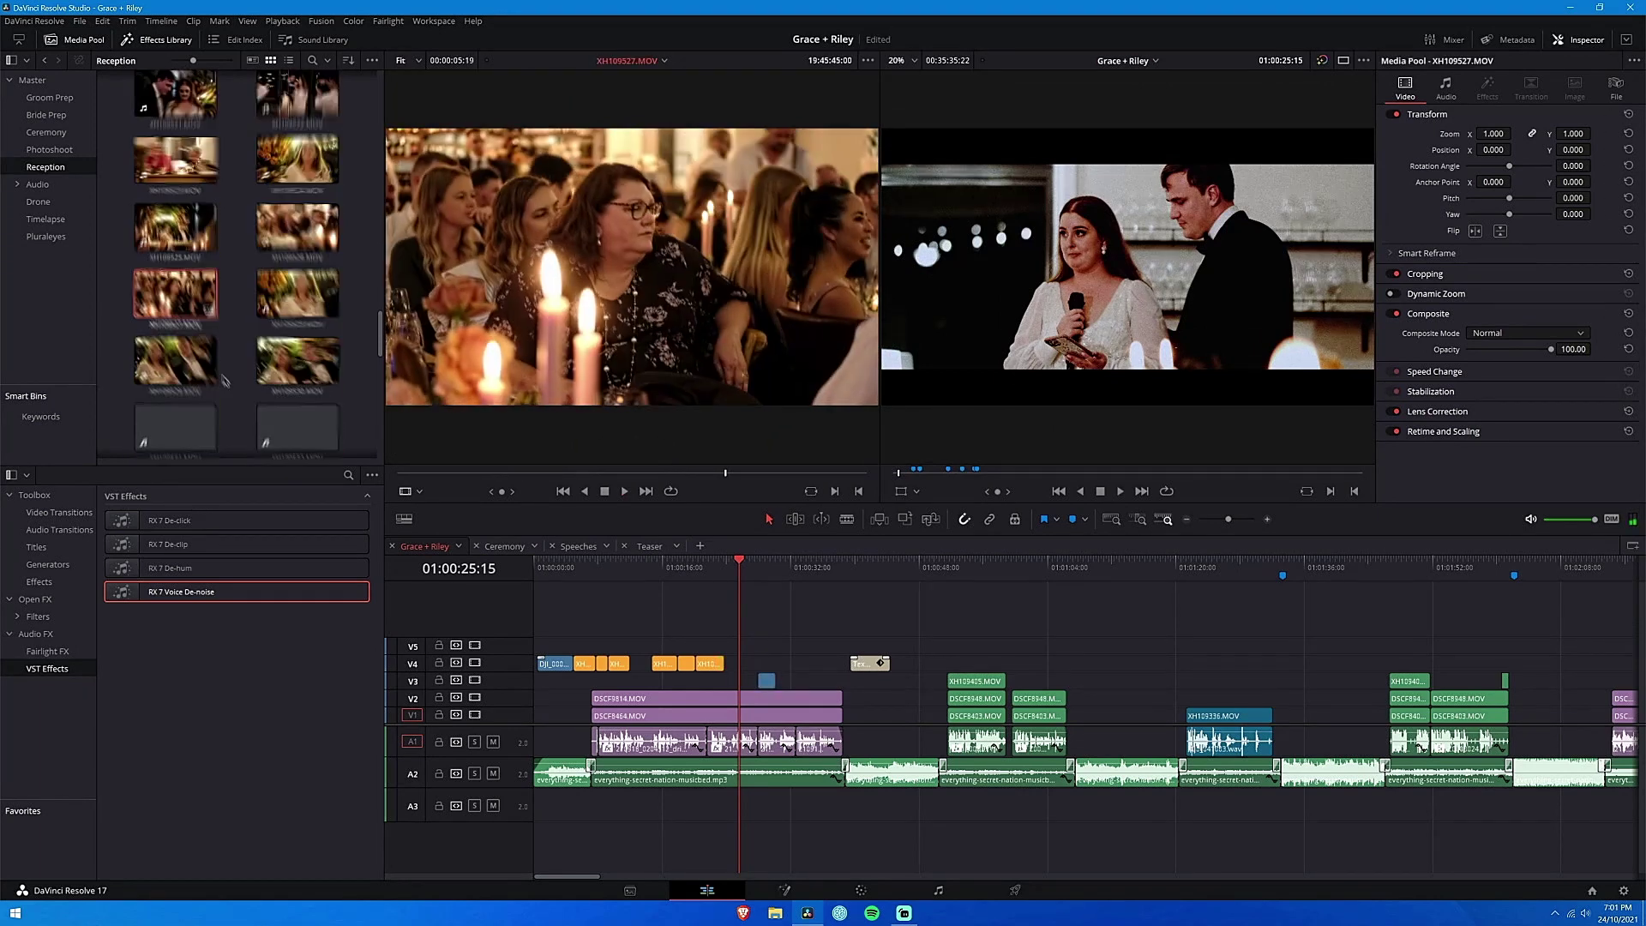
# Add a clip from the Reception bin to the Grace + Riley timeline
pyautogui.moveTo(298, 393); pyautogui.dragTo(746, 624)
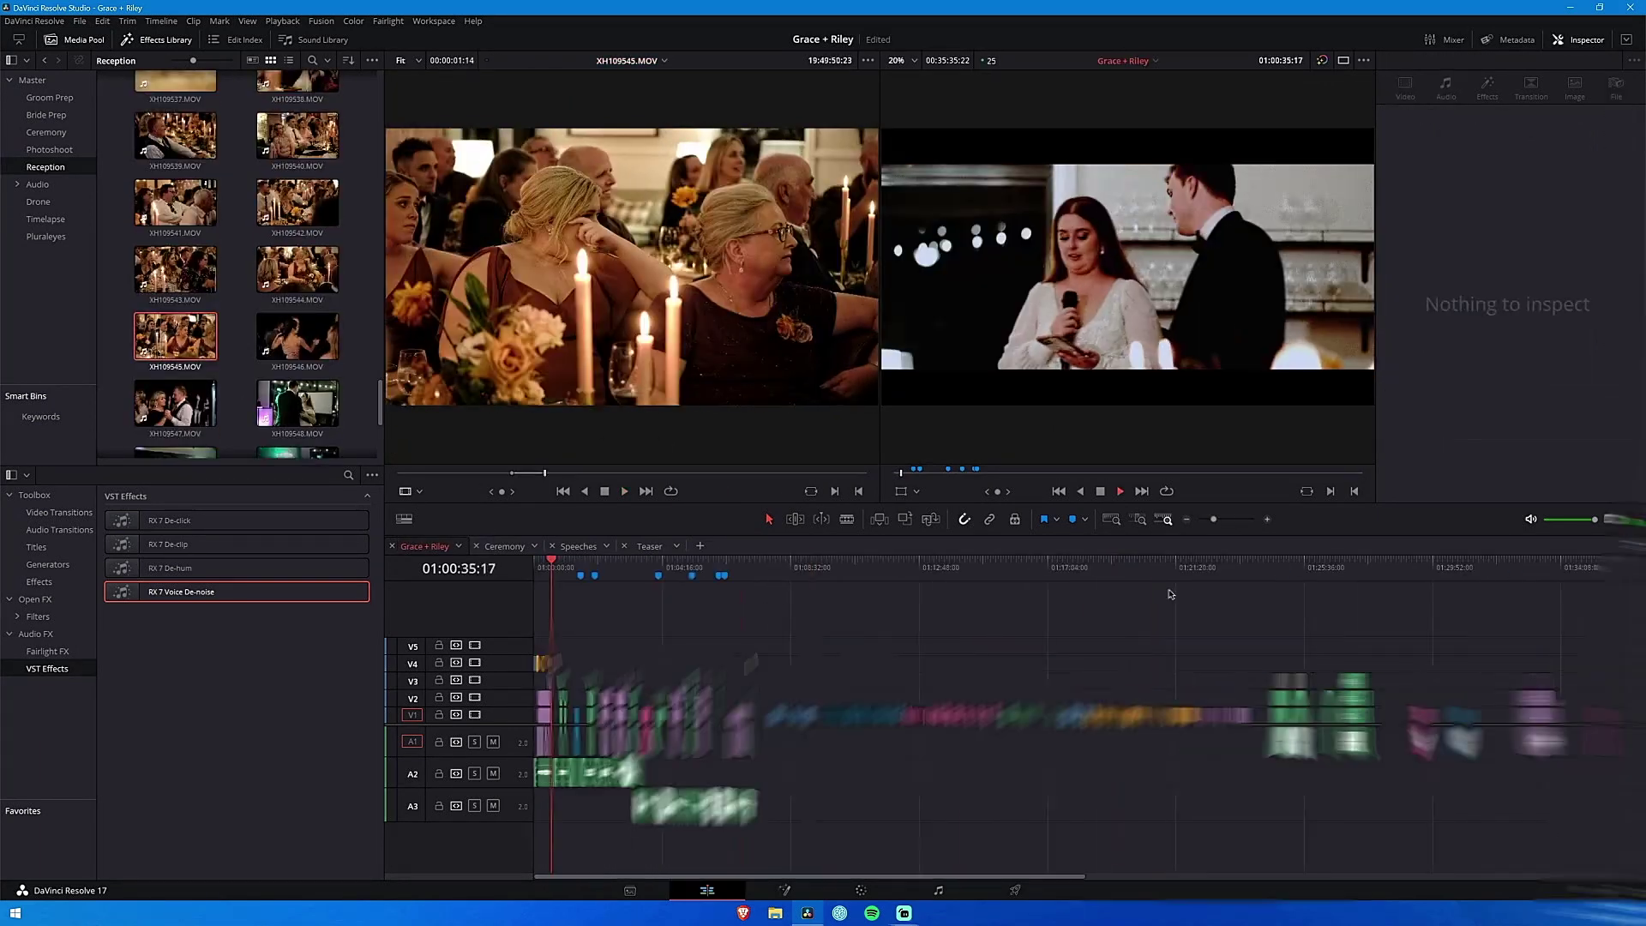